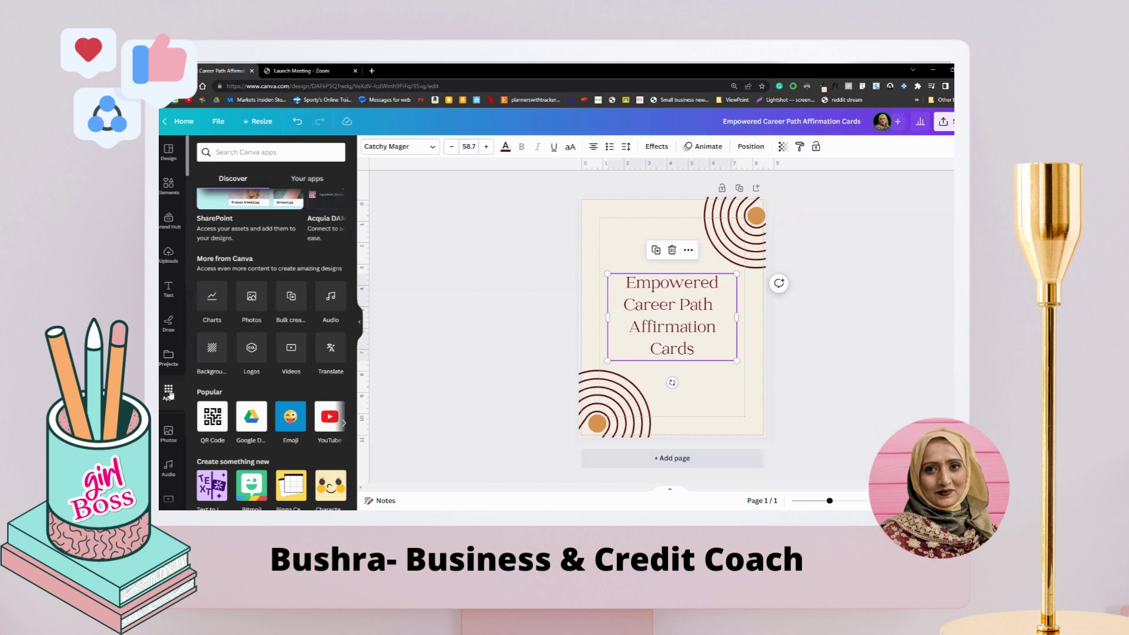
Open Bulk create from the Apps panel for the Empowered Career Path Affirmation Cards design
click(291, 299)
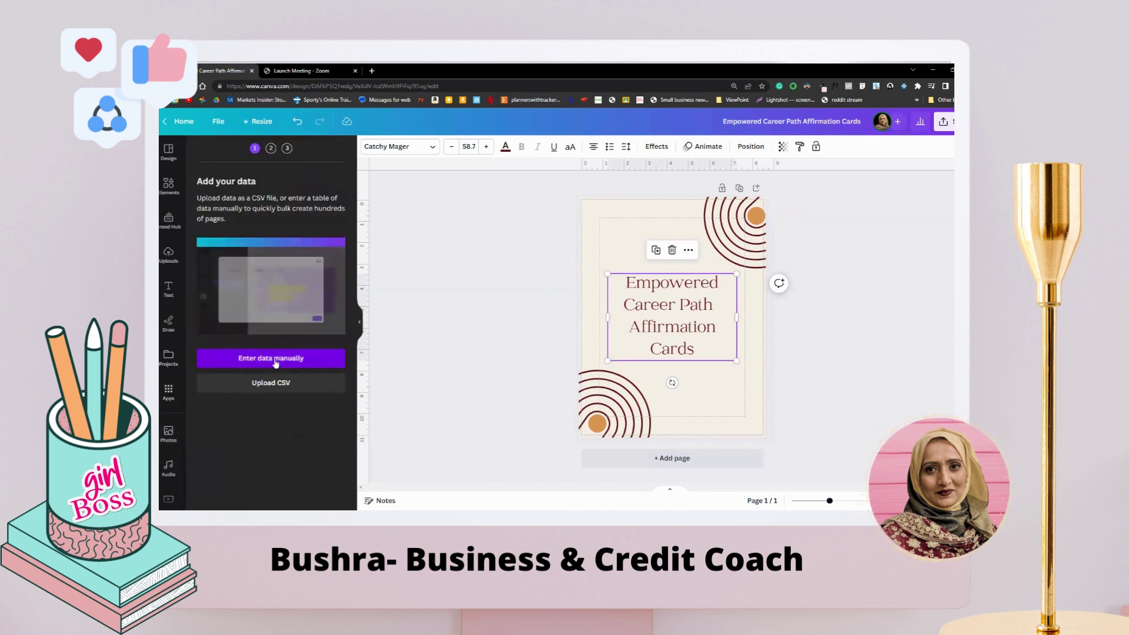
Start a hand-entered data table and delete its Email column
click(284, 361)
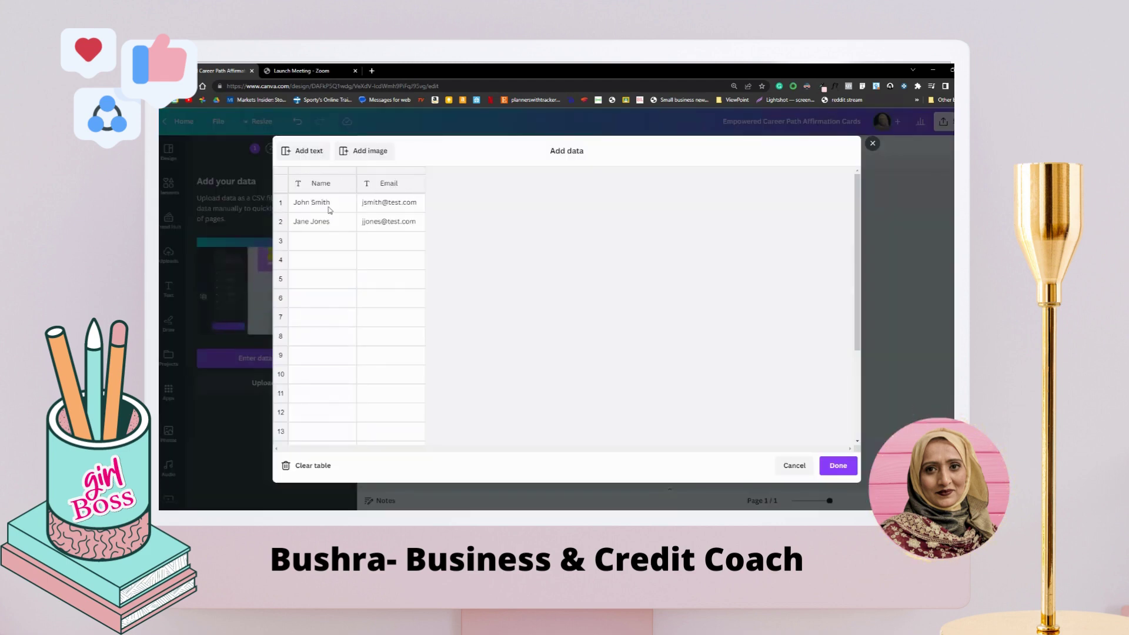
right_click(409, 183)
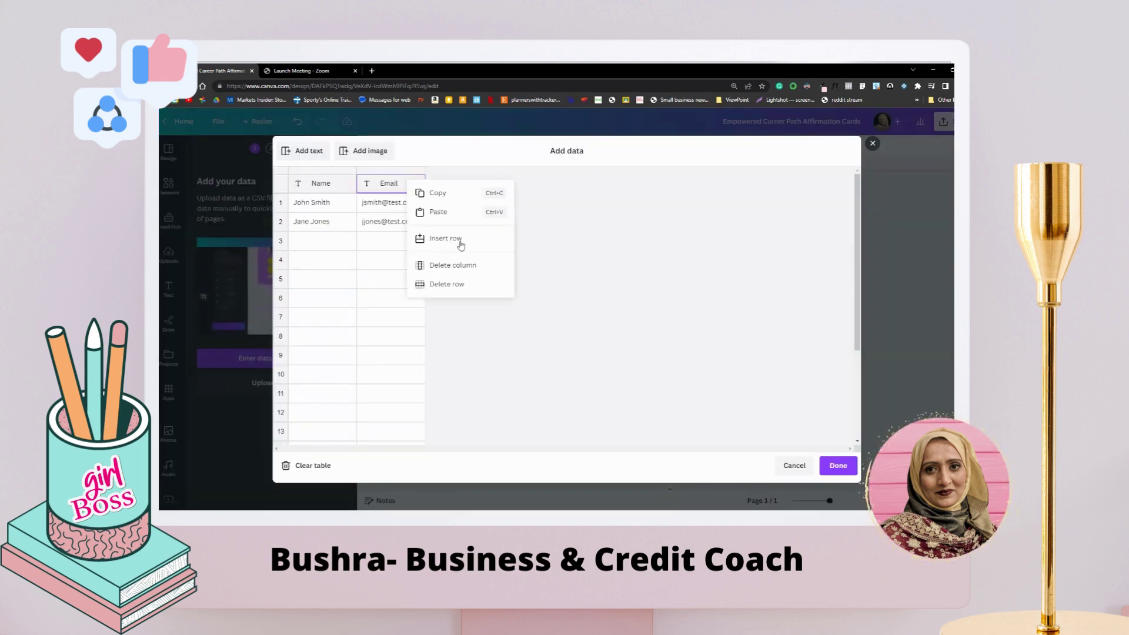
click(468, 265)
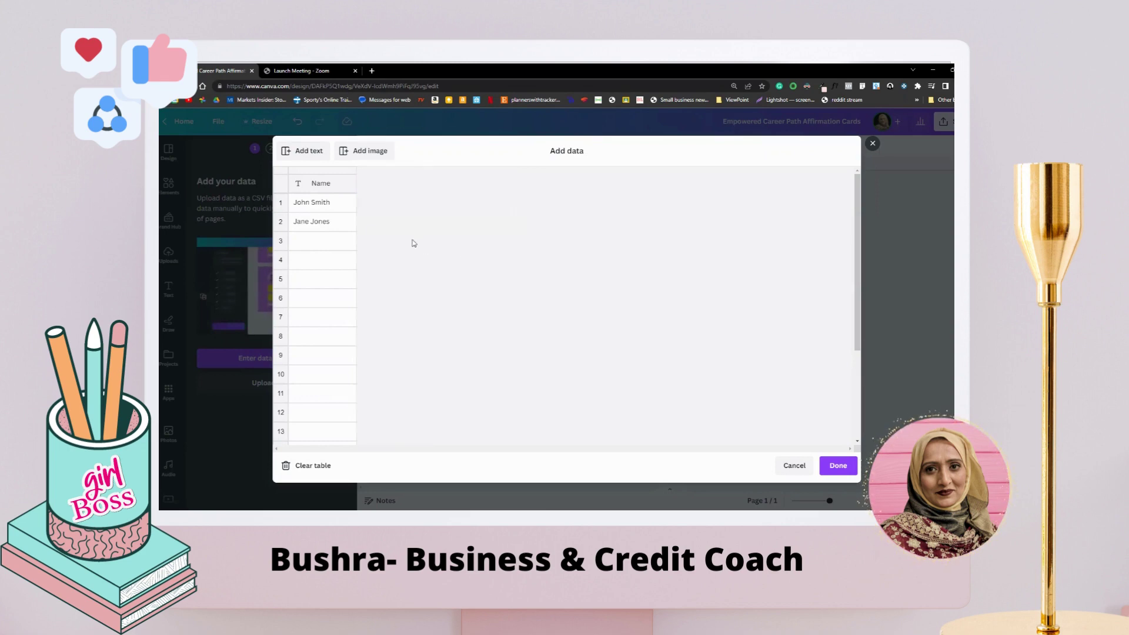
Rename the Name column header to Career
click(331, 185)
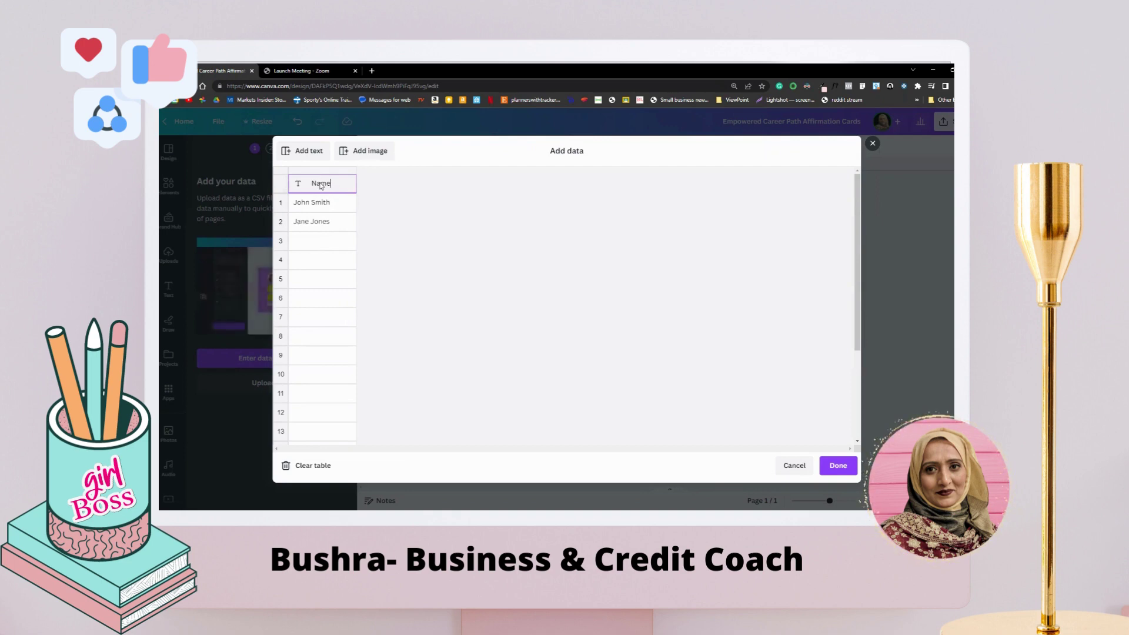
key(BackSpace)
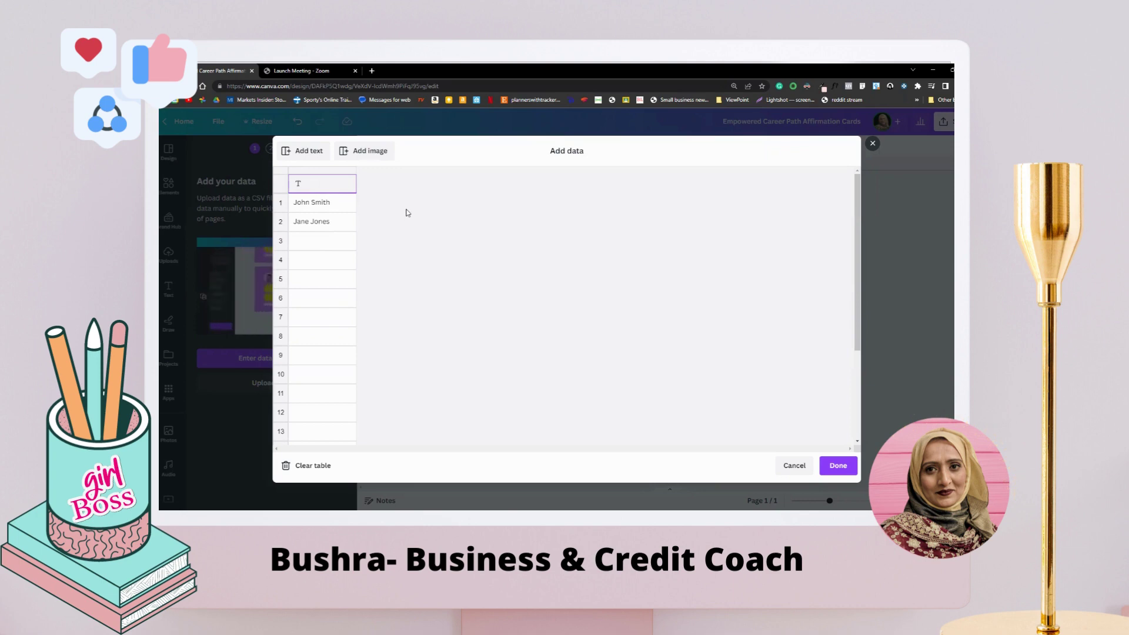
text(Career)
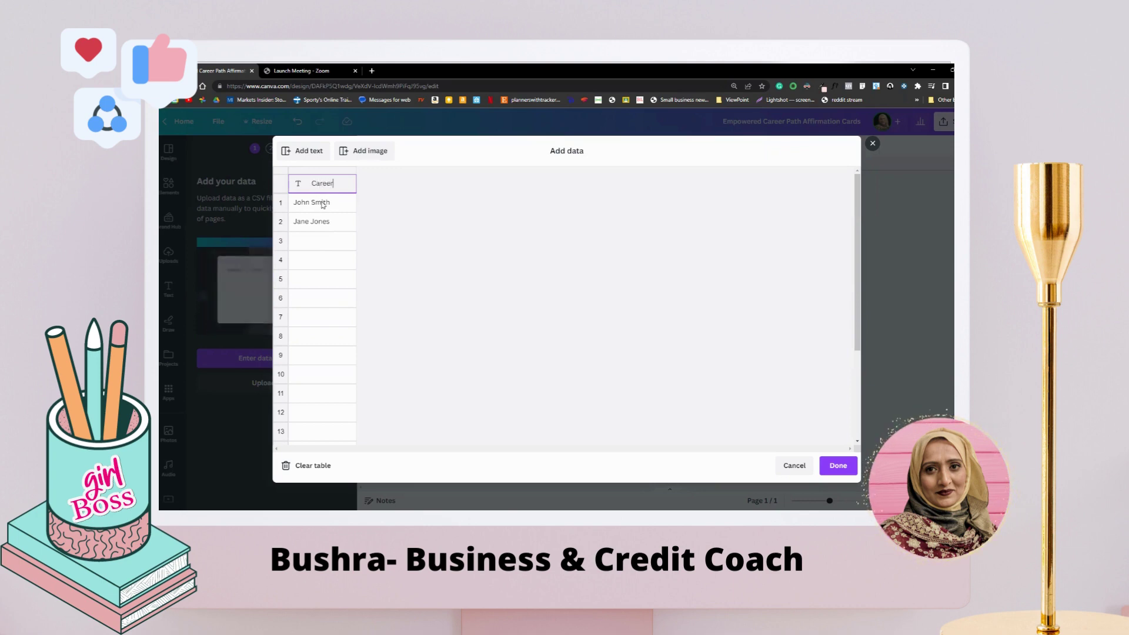
click(319, 204)
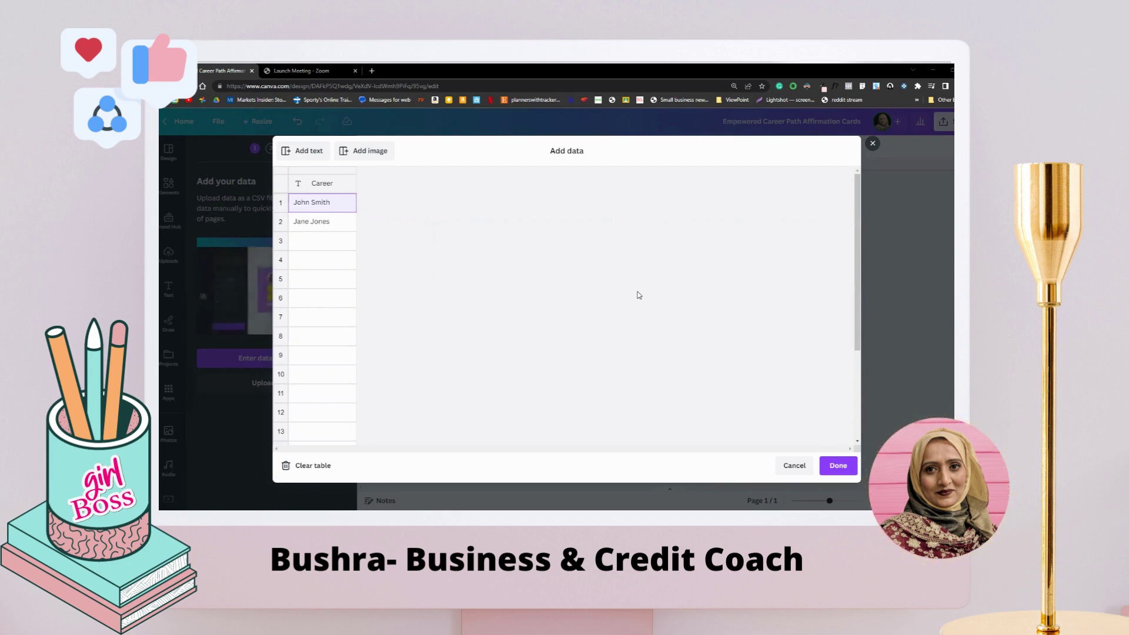
Paste the career affirmation list into the Career column and finish the table with Done
right_click(314, 202)
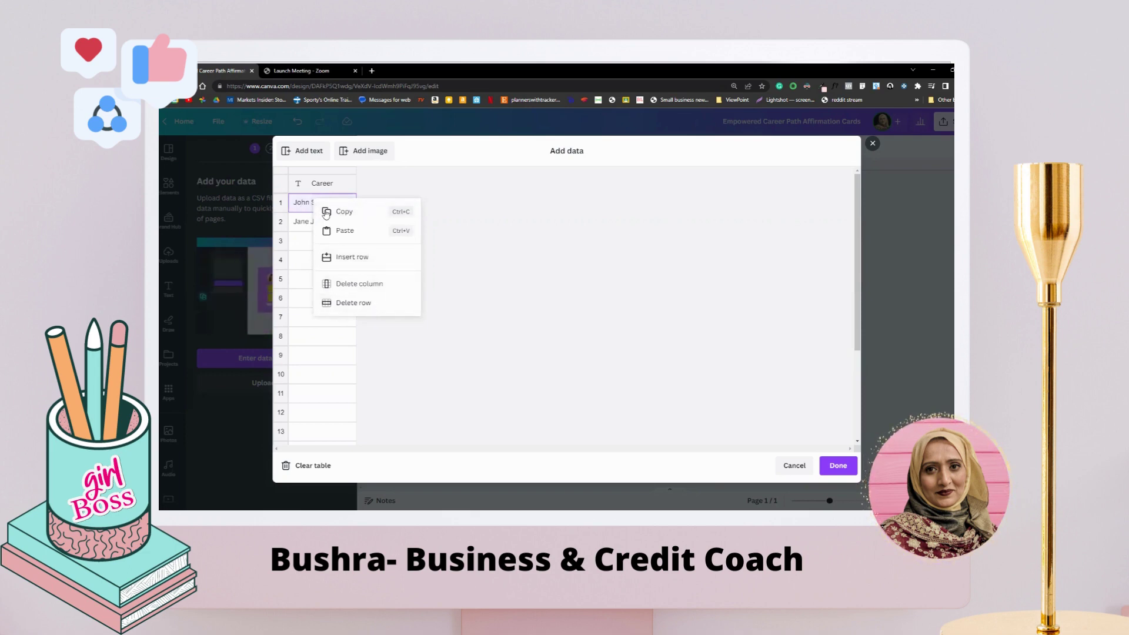
click(345, 231)
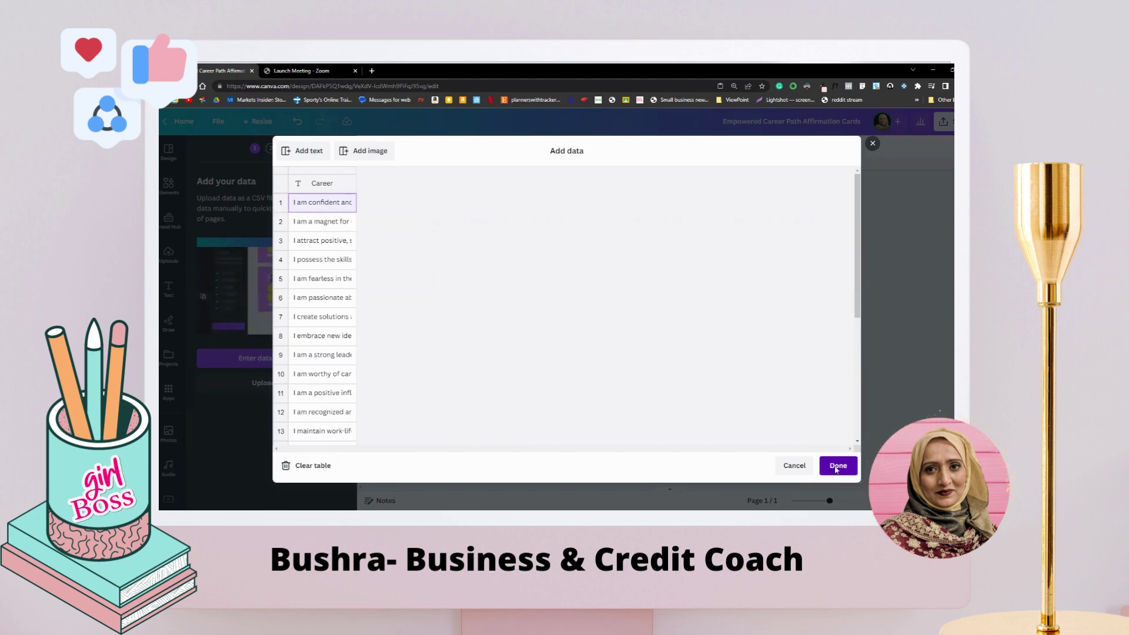
click(836, 467)
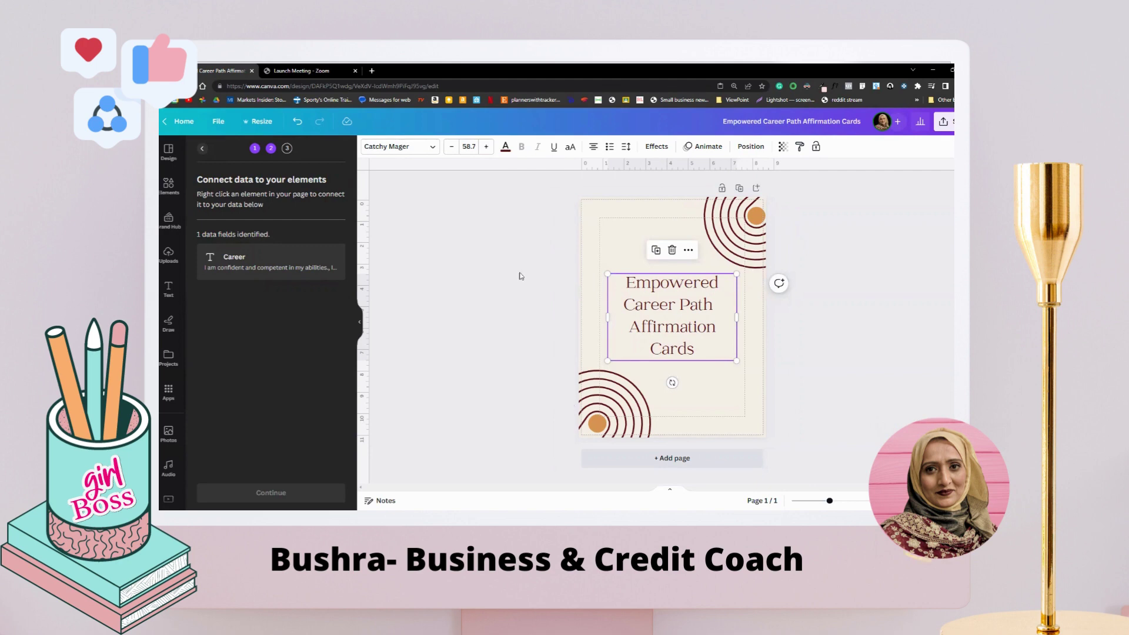
Shift the arc graphics and title text box slightly, then clear the selection
mouse_move(746, 232)
mouse_down()
mouse_move(701, 240)
mouse_move(758, 225)
mouse_up()
drag(628, 399, 622, 404)
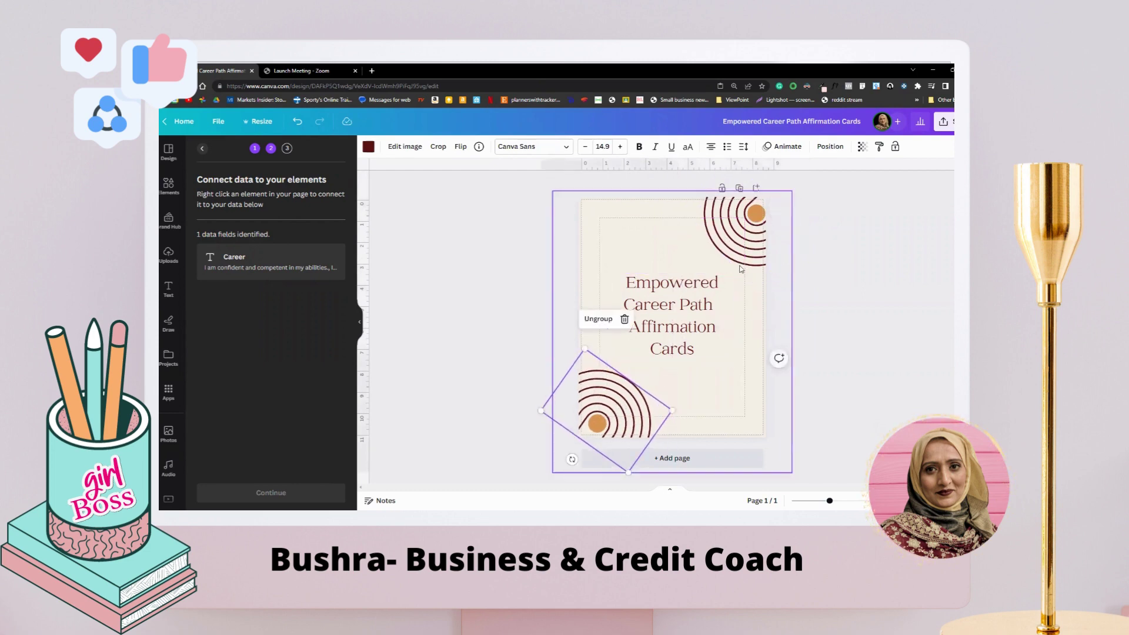
click(707, 336)
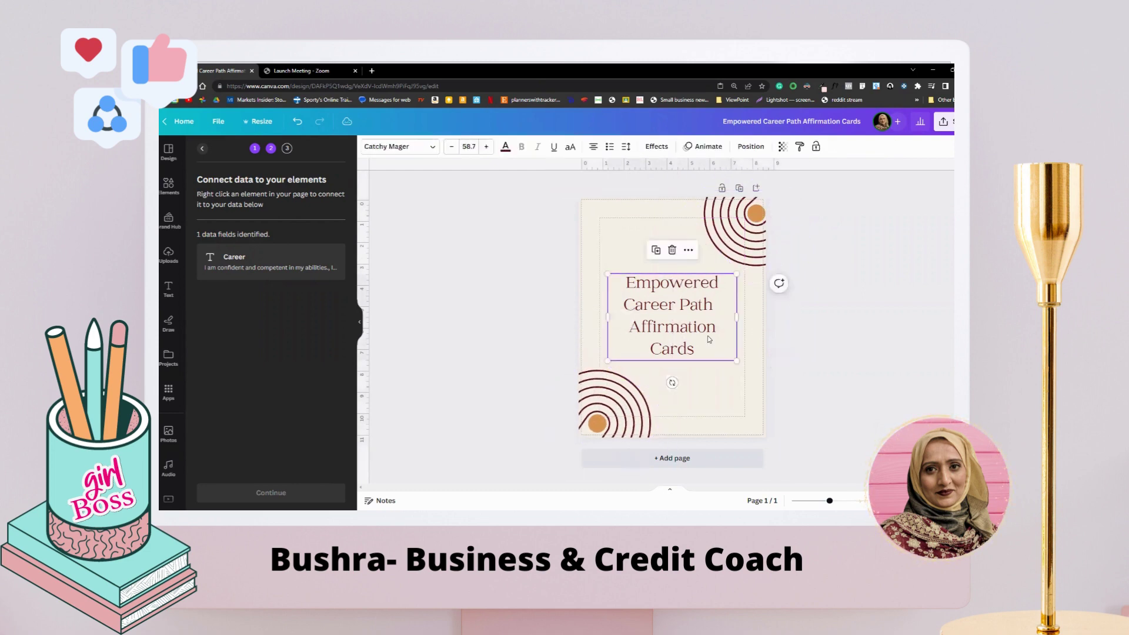
drag(708, 336, 707, 333)
click(733, 401)
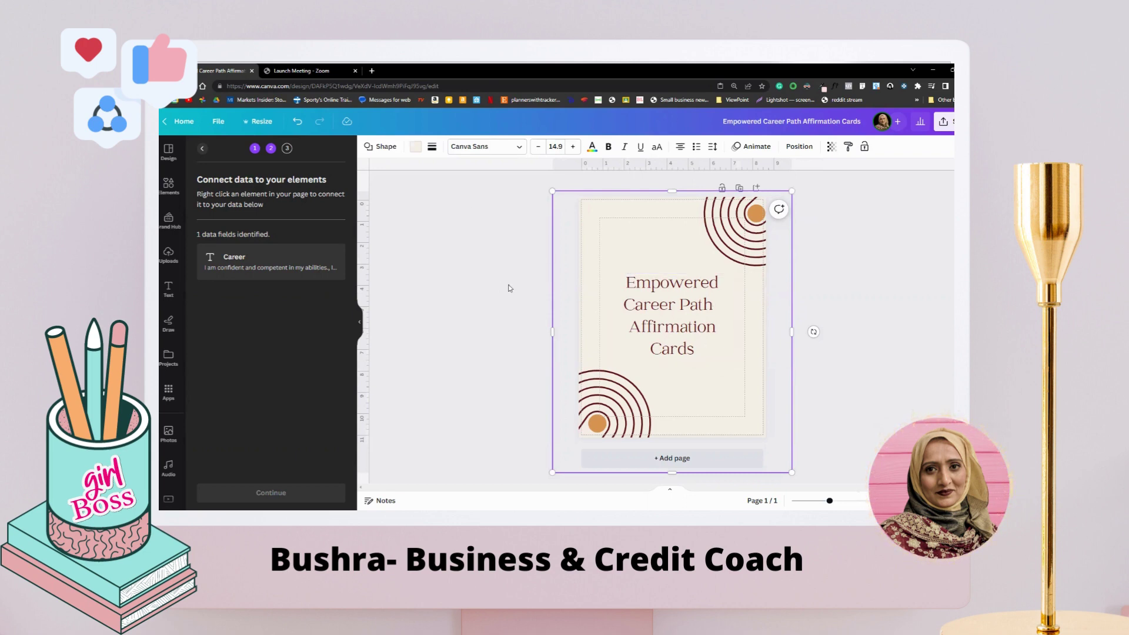
click(512, 288)
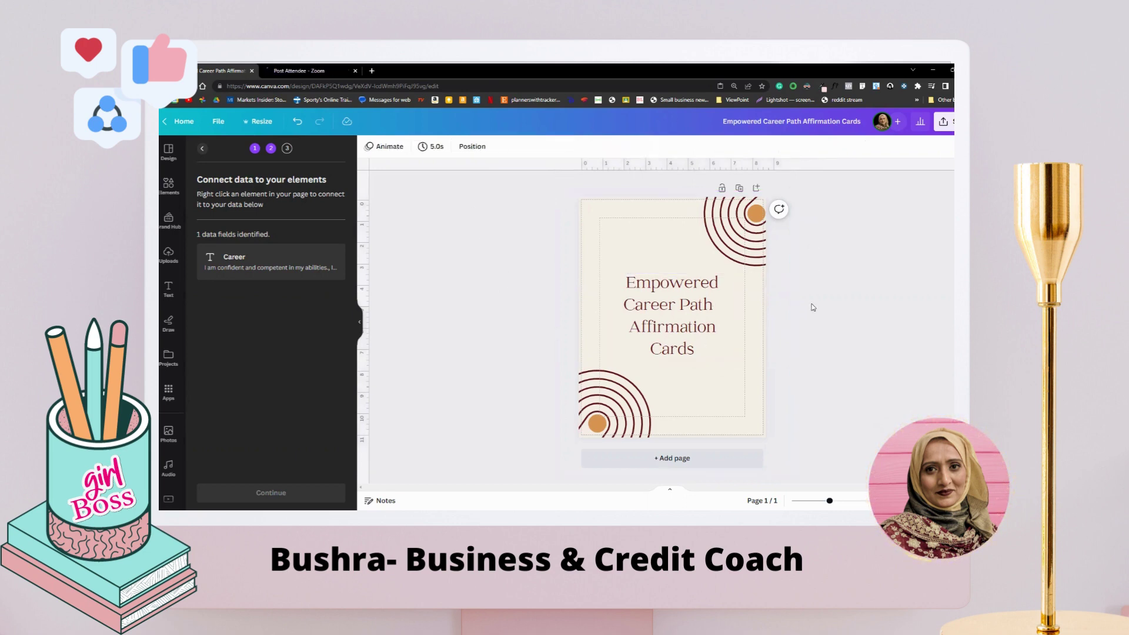
Snap the title text box to the page's centre guides, nudging the page frame slightly right
drag(698, 318, 697, 315)
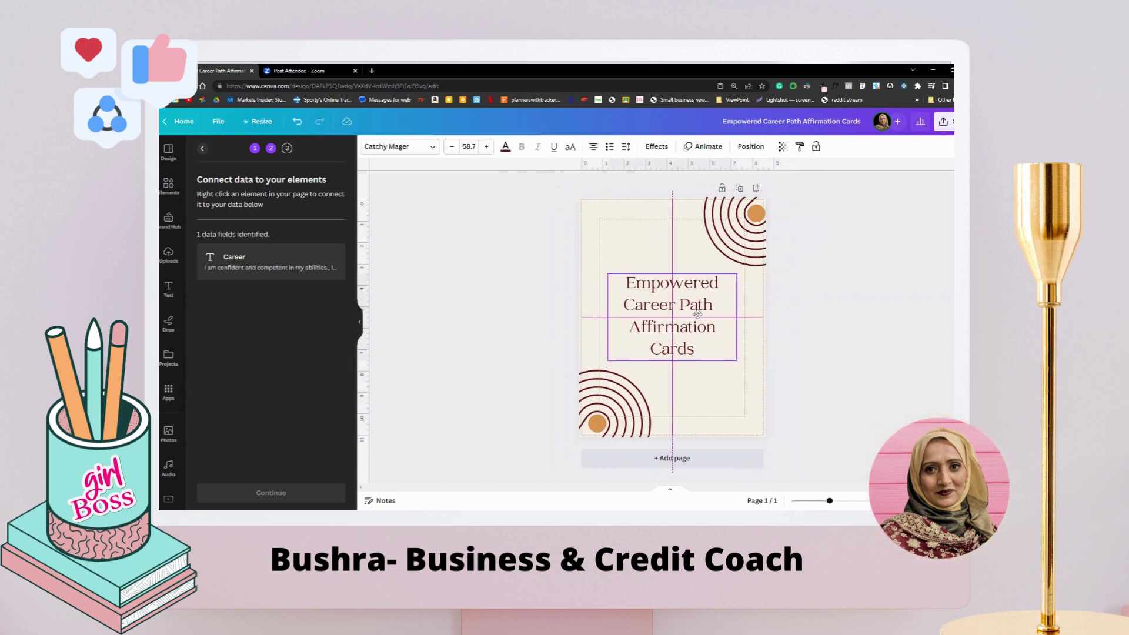
drag(697, 314, 698, 314)
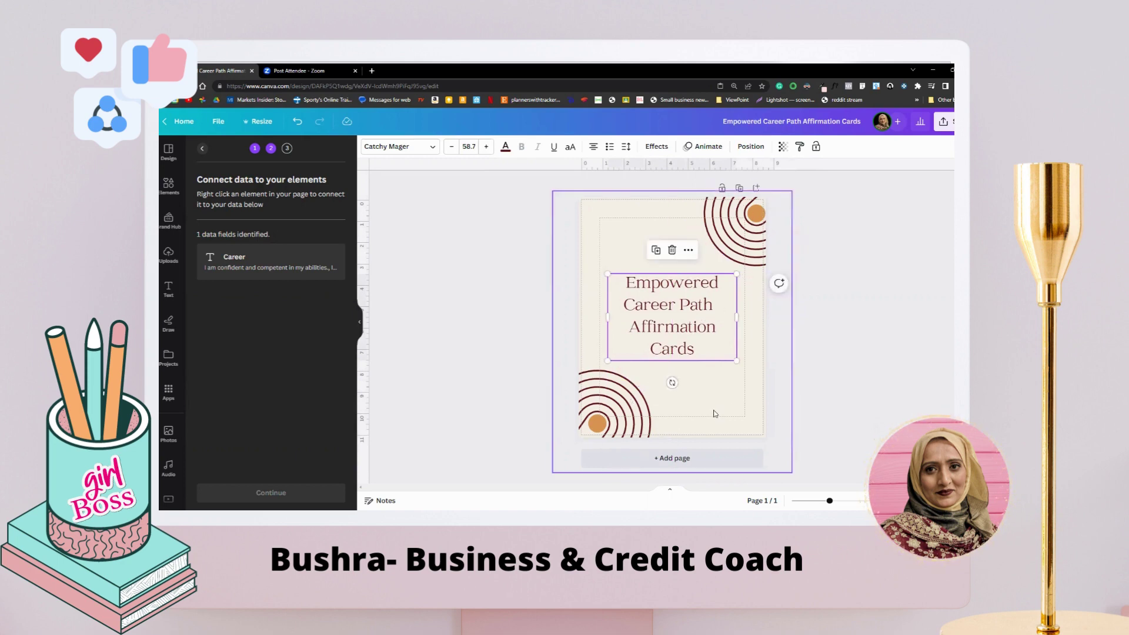
click(736, 410)
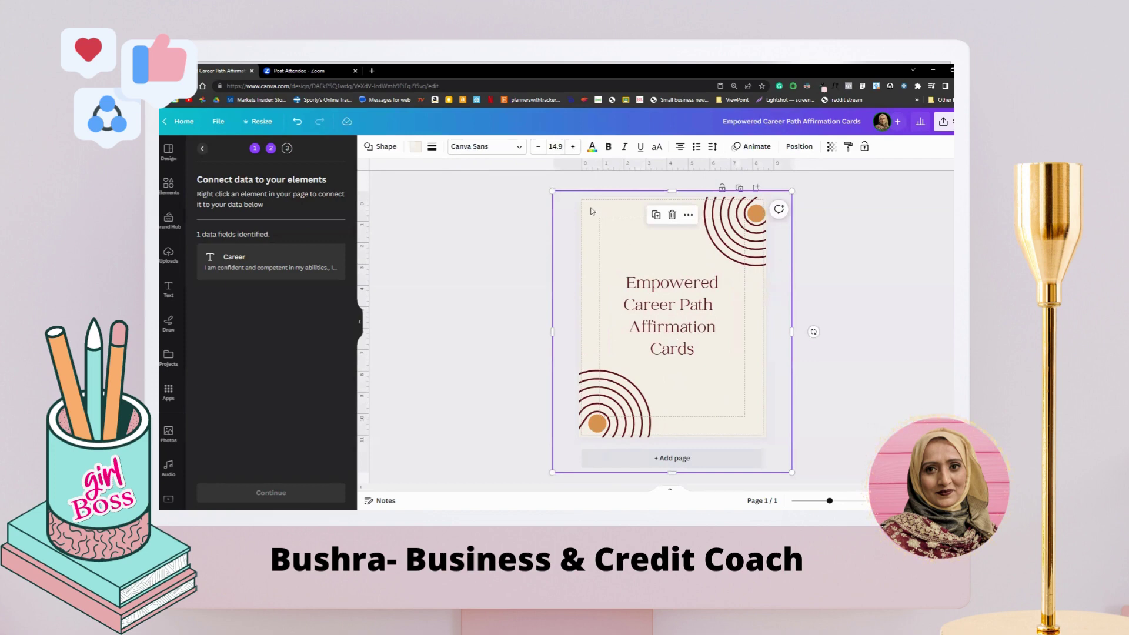
drag(713, 415, 718, 414)
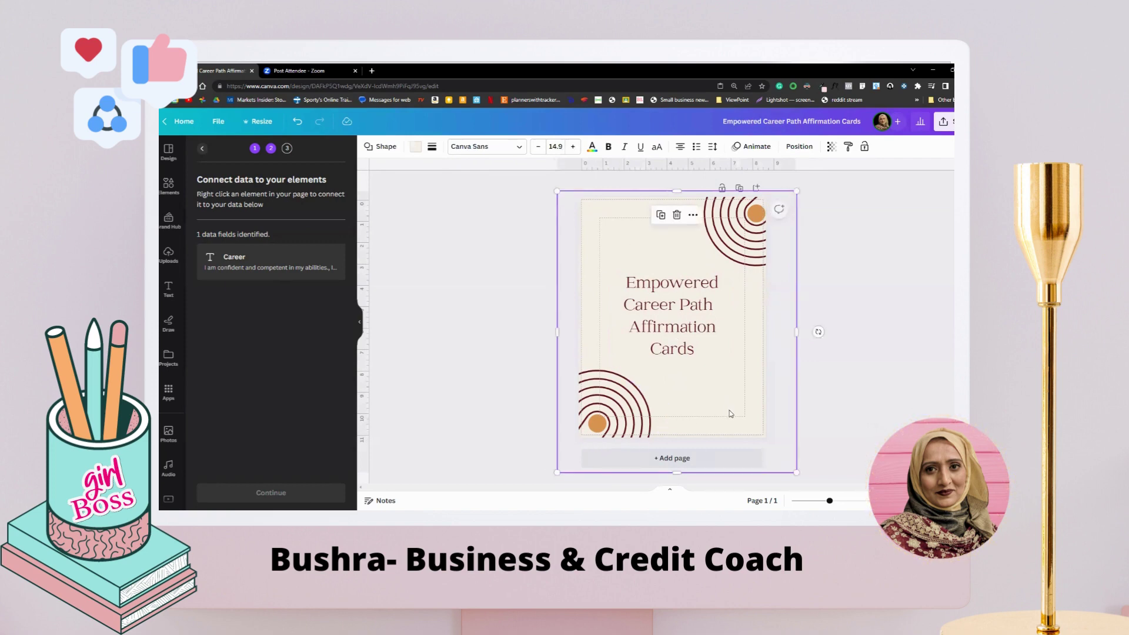
click(826, 402)
click(682, 316)
mouse_move(682, 317)
mouse_down()
mouse_move(726, 317)
mouse_move(684, 314)
mouse_up()
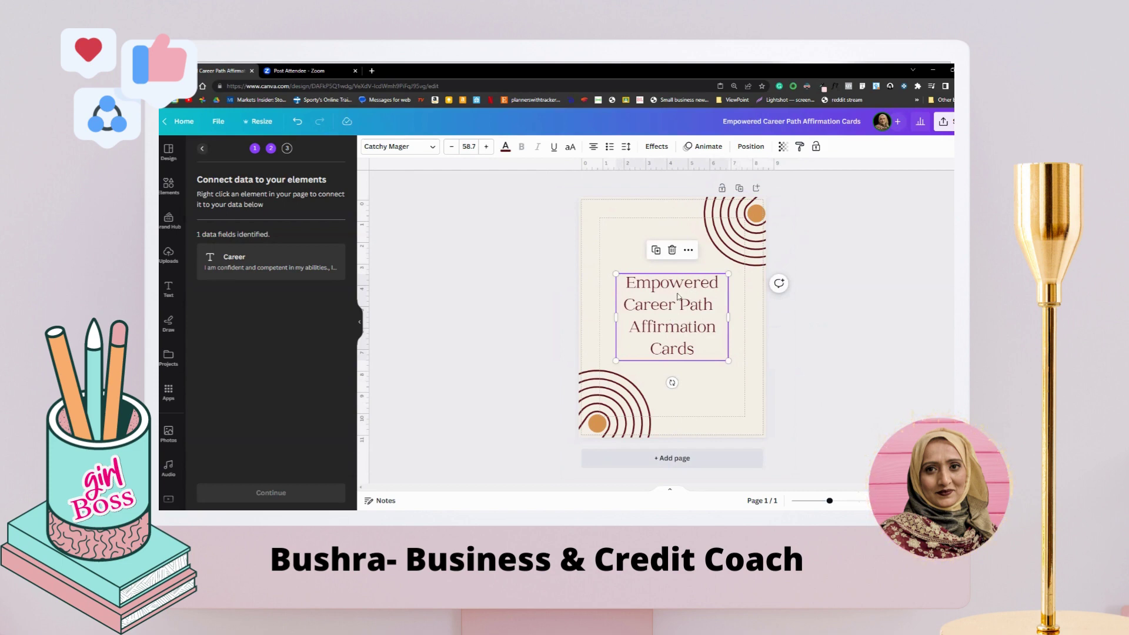
Try to bring up the title text's options, dismissing the unwanted browser menus and leaving text editing
click(722, 285)
right_click(722, 284)
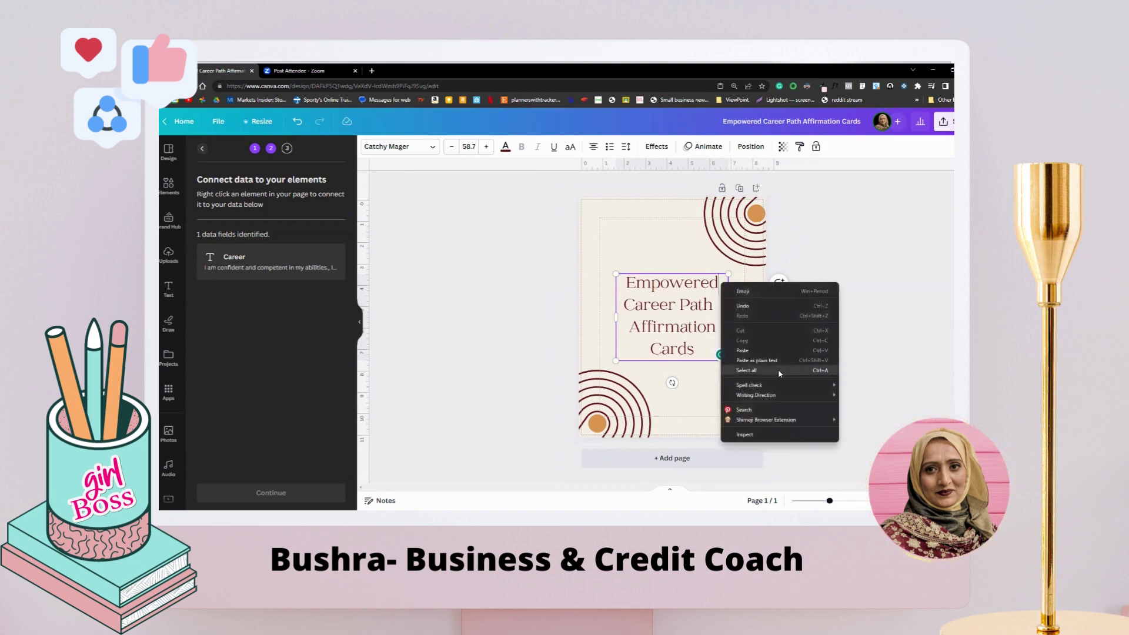
click(669, 329)
right_click(668, 327)
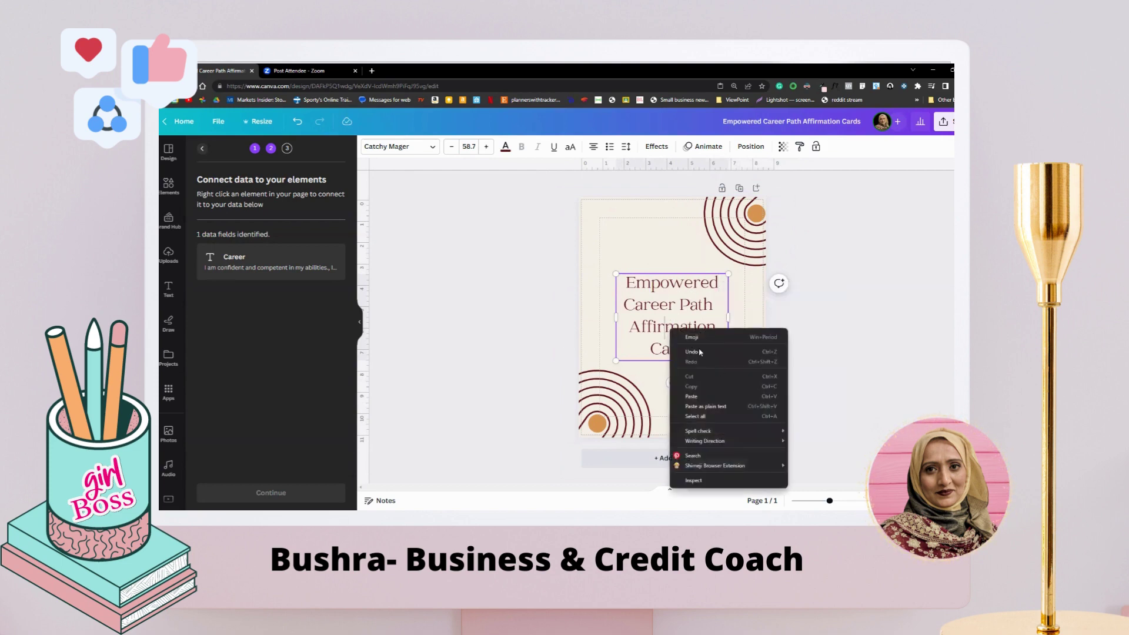
click(654, 276)
right_click(655, 276)
click(664, 286)
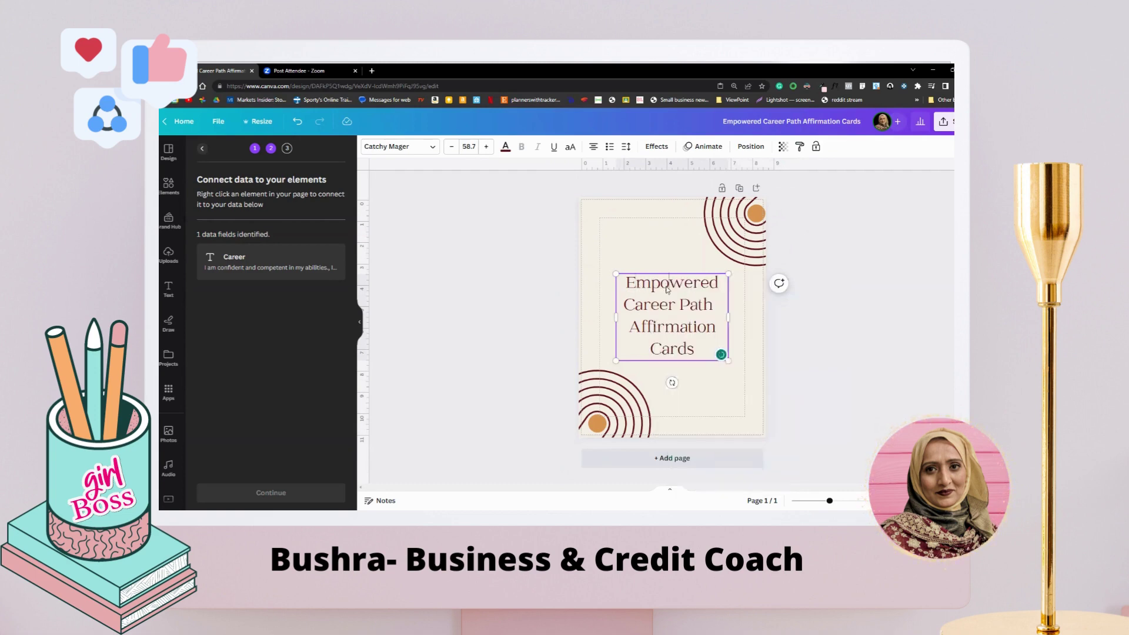
right_click(667, 286)
click(602, 383)
click(602, 382)
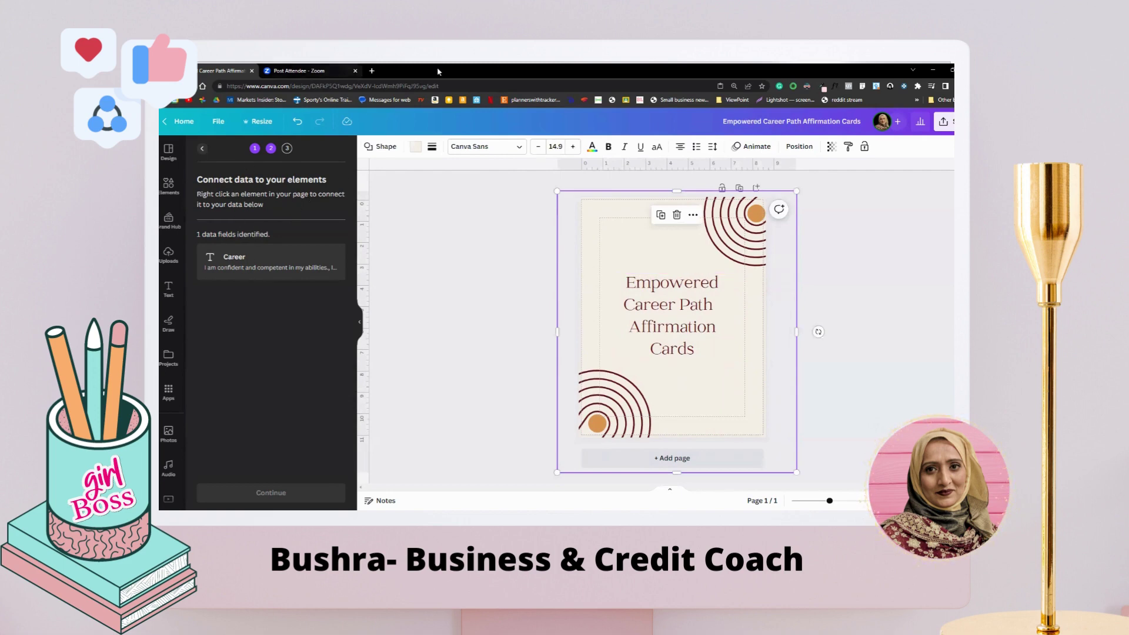
Connect the title text to the Career field and continue to Apply data with 25 affirmations
right_click(688, 310)
mouse_move(744, 434)
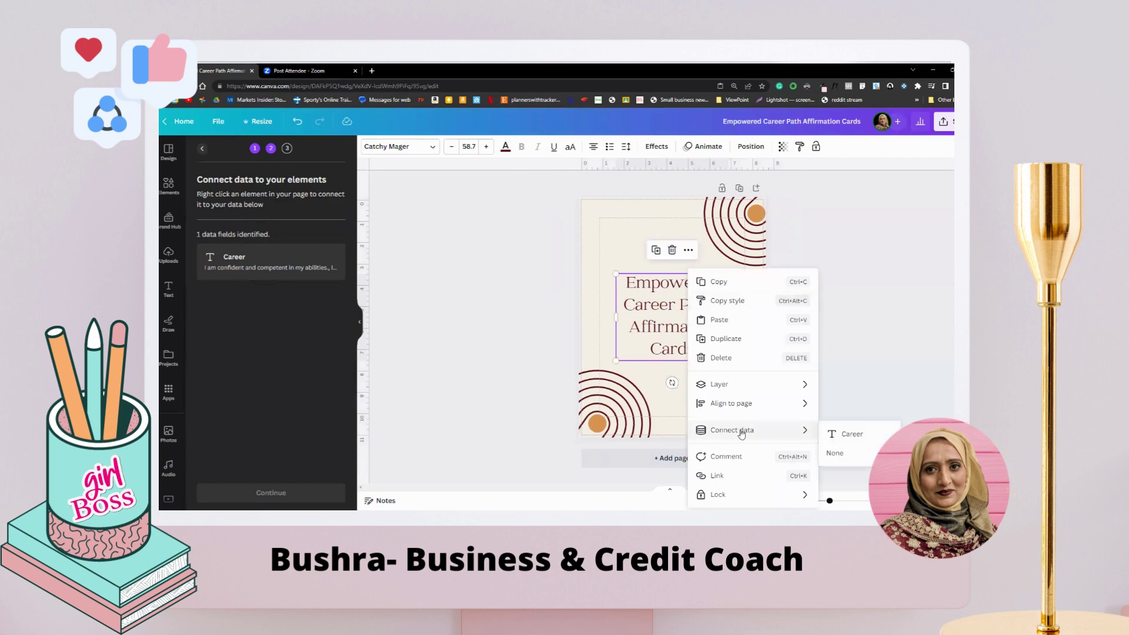
click(854, 435)
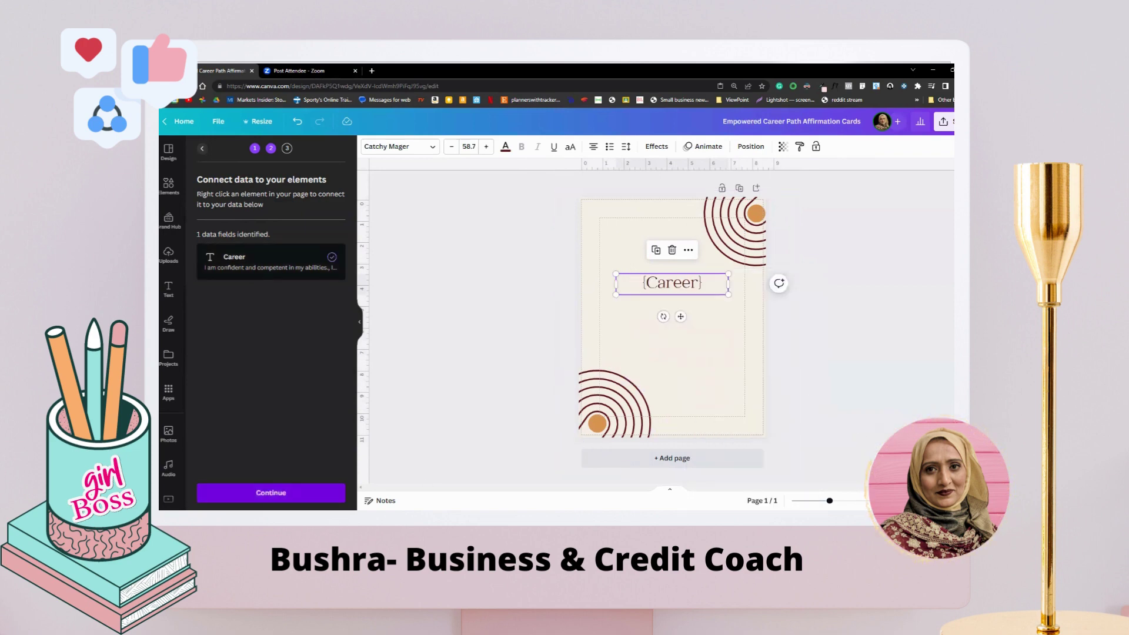
click(270, 492)
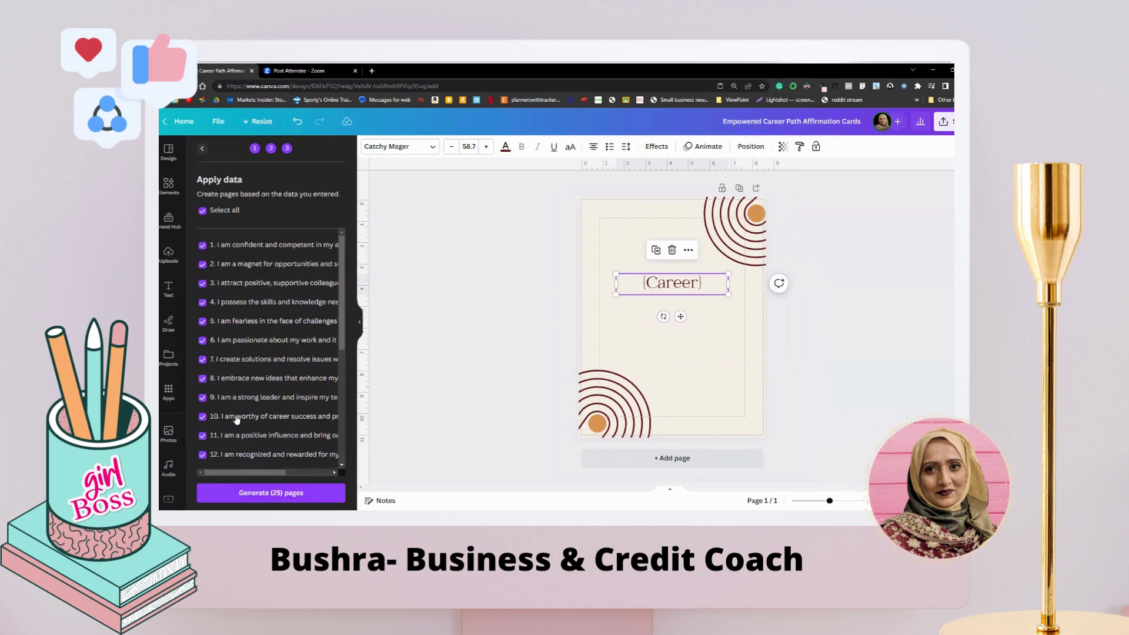